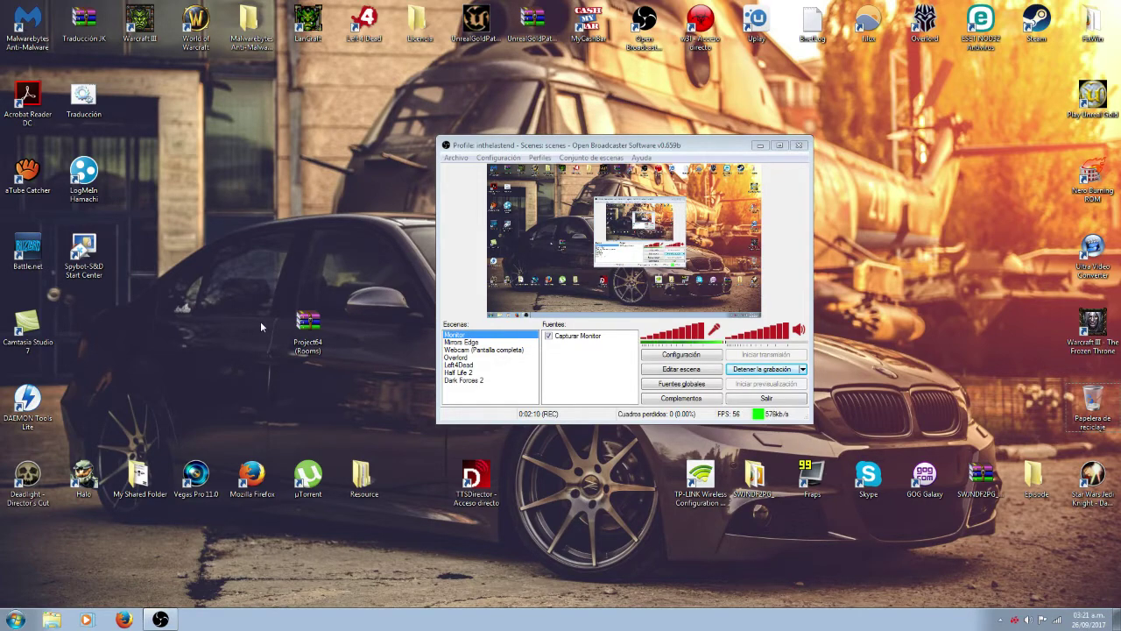
# Extract the Project64 (Rooms) archive onto the desktop and place the extracted folder directly above the archive
pyautogui.rightClick(312, 324)
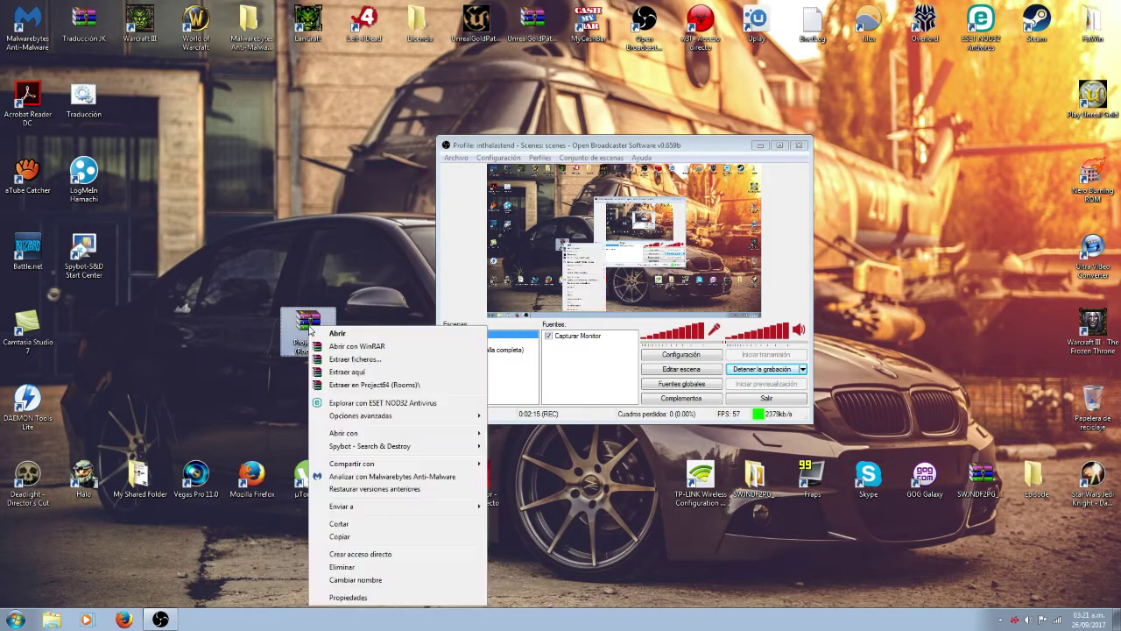
pyautogui.click(371, 372)
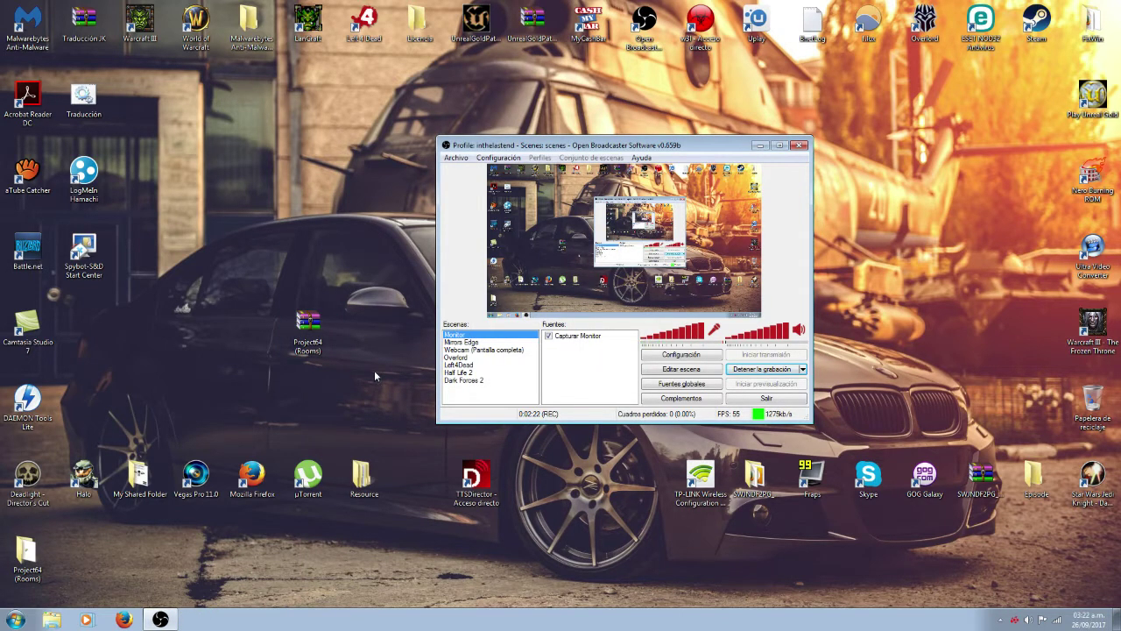
pyautogui.moveTo(44, 557); pyautogui.dragTo(312, 249)
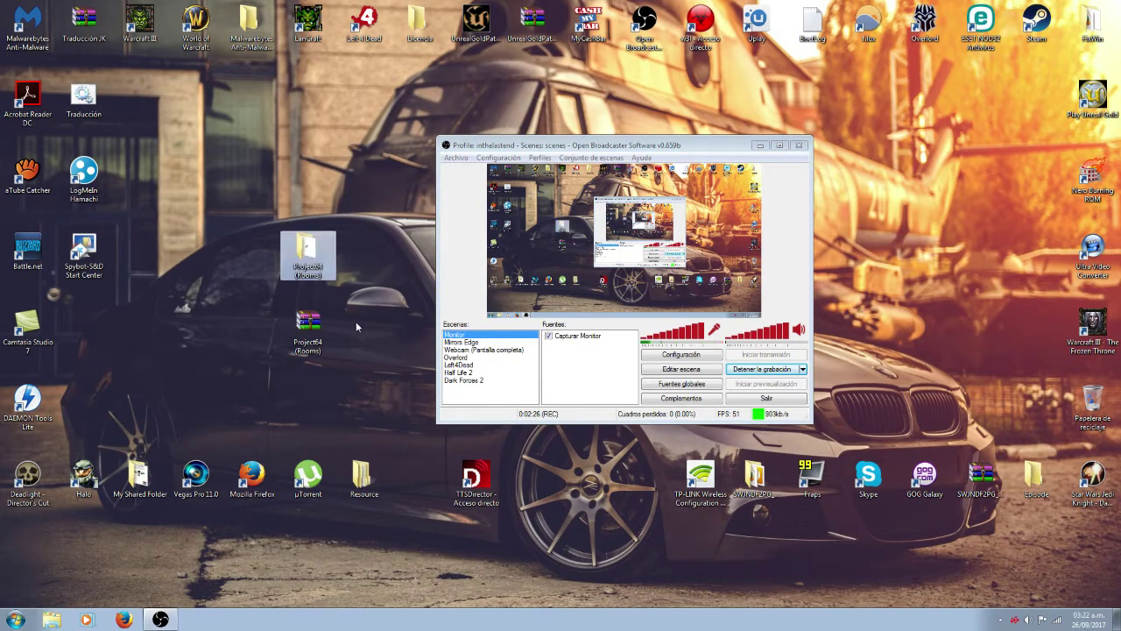
# Examine the ROM files in the Rooms subfolder of the extracted Project64 (Rooms) folder, and return to the parent folder
pyautogui.doubleClick(308, 253)
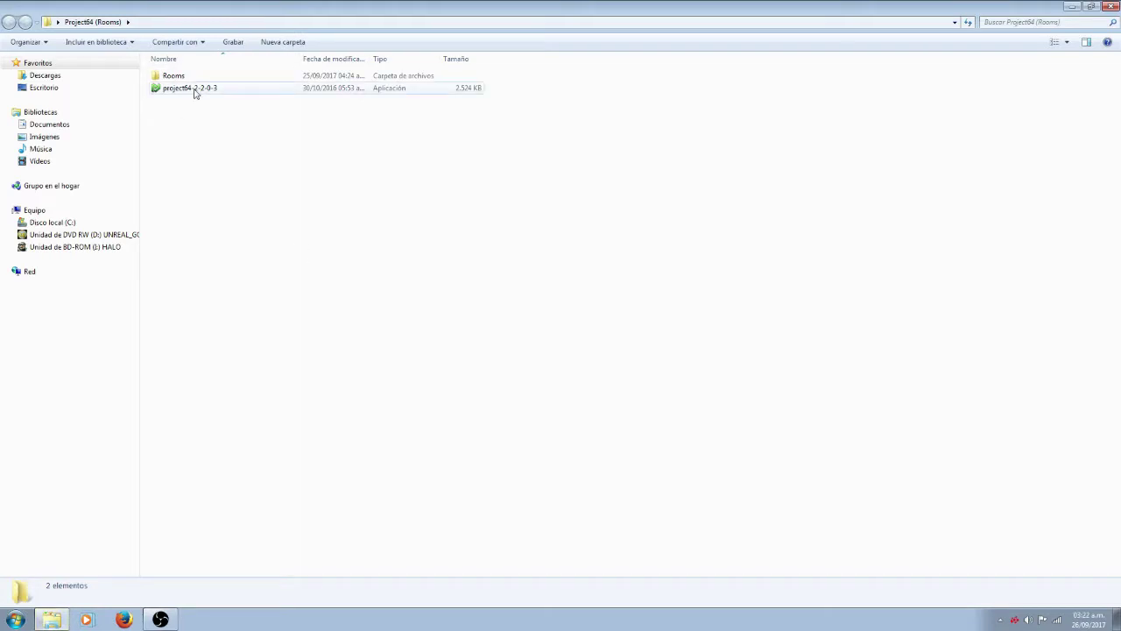
pyautogui.doubleClick(180, 76)
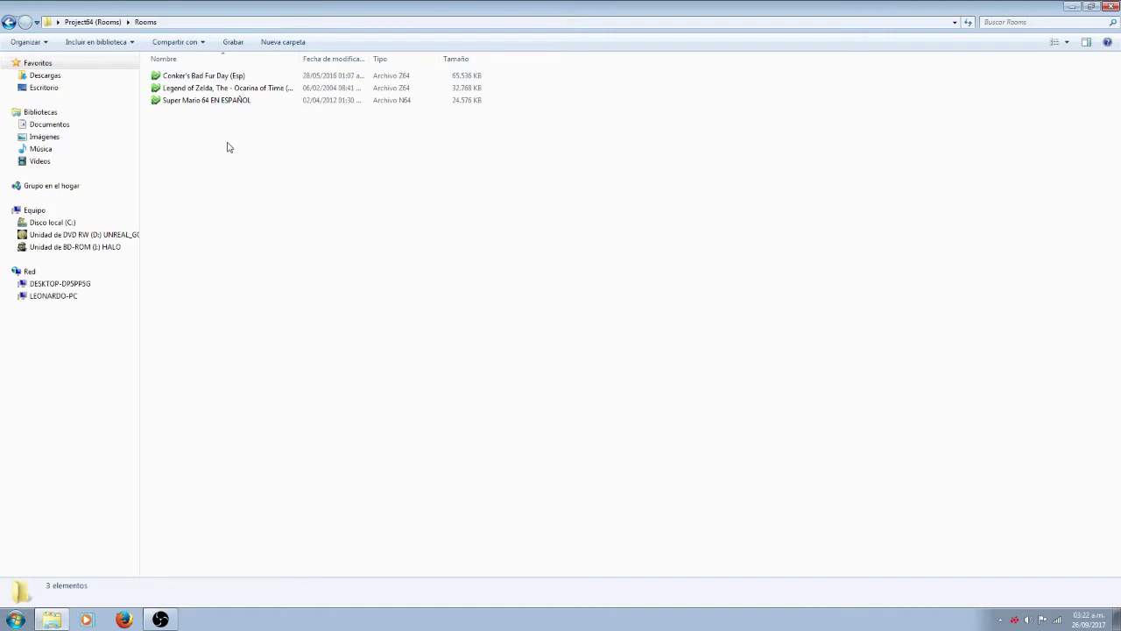
pyautogui.click(92, 22)
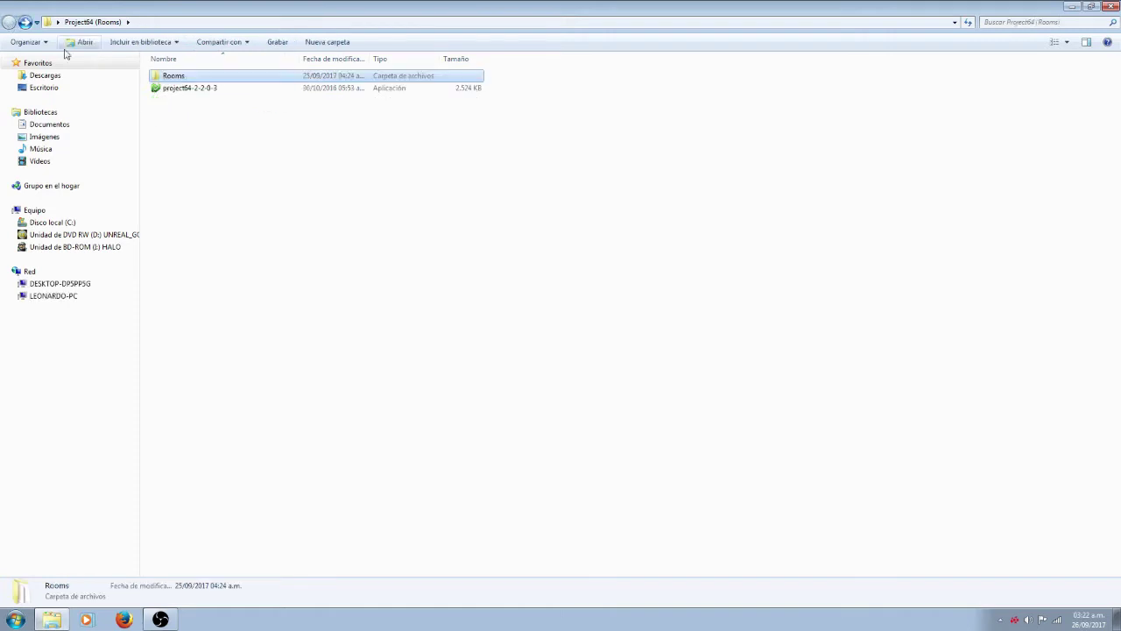
# Launch the project64-2-2-0-3 installer and choose Español as the installation language
pyautogui.doubleClick(186, 90)
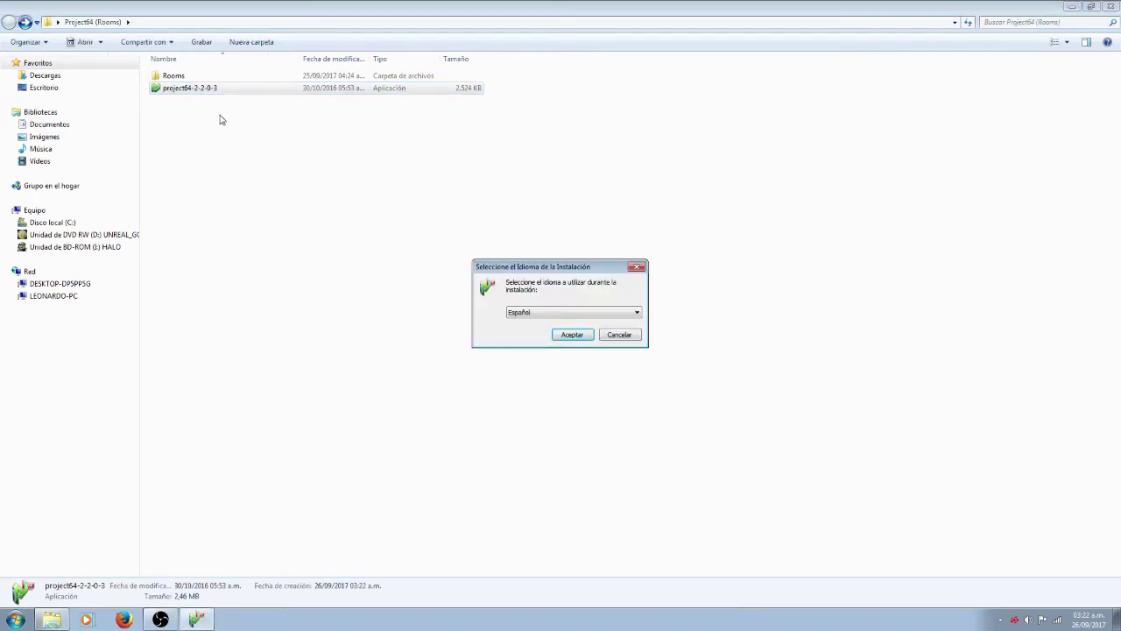
pyautogui.click(524, 315)
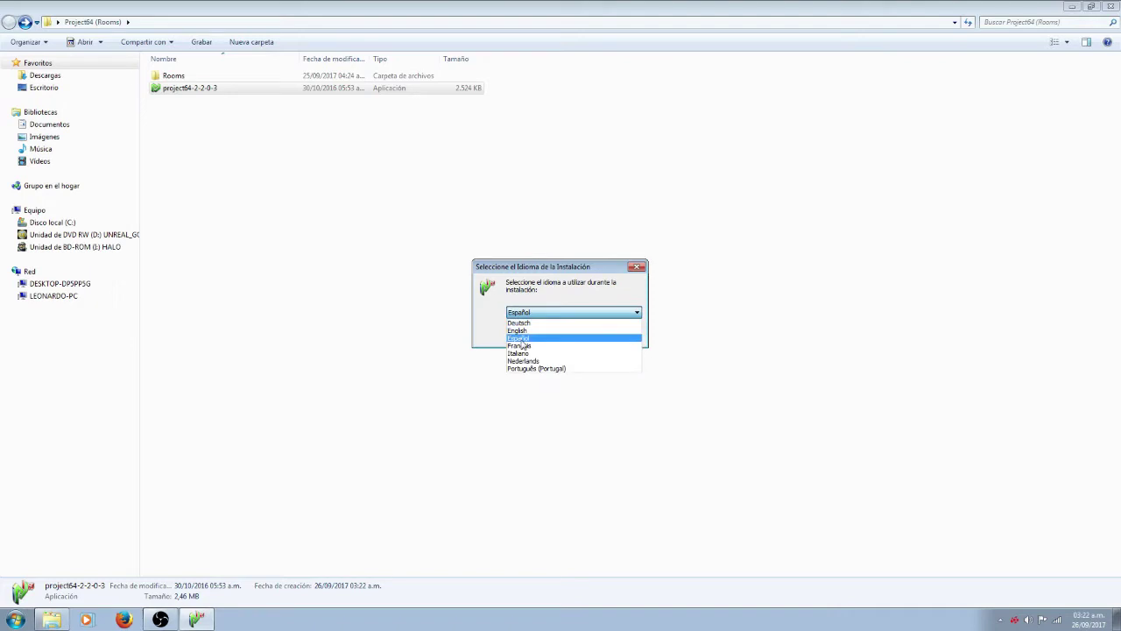
pyautogui.click(520, 339)
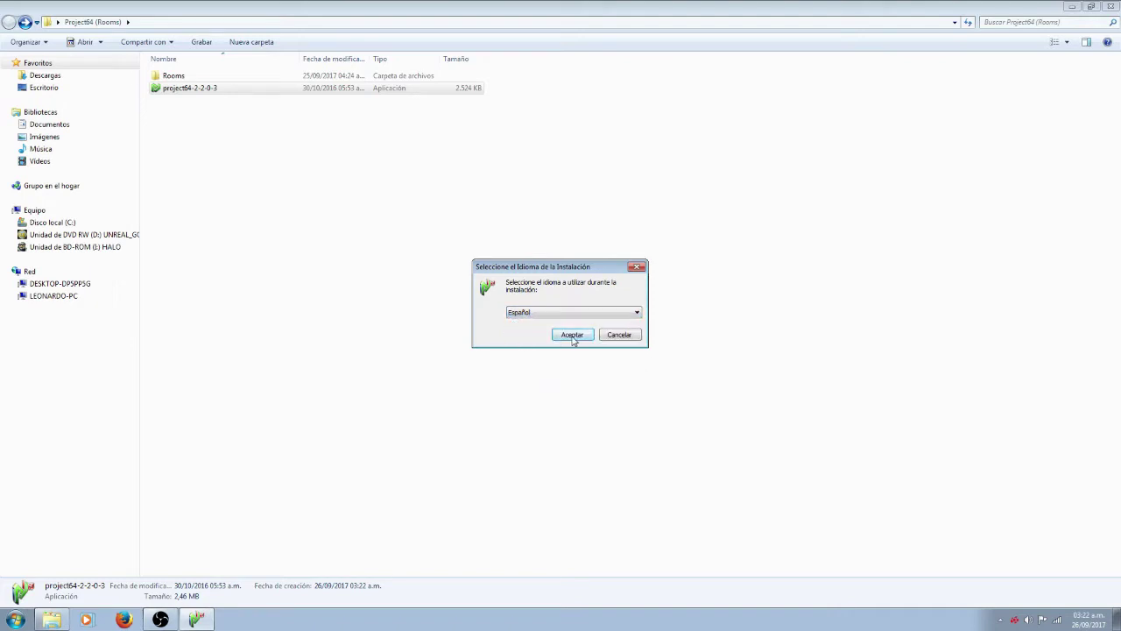
pyautogui.click(572, 337)
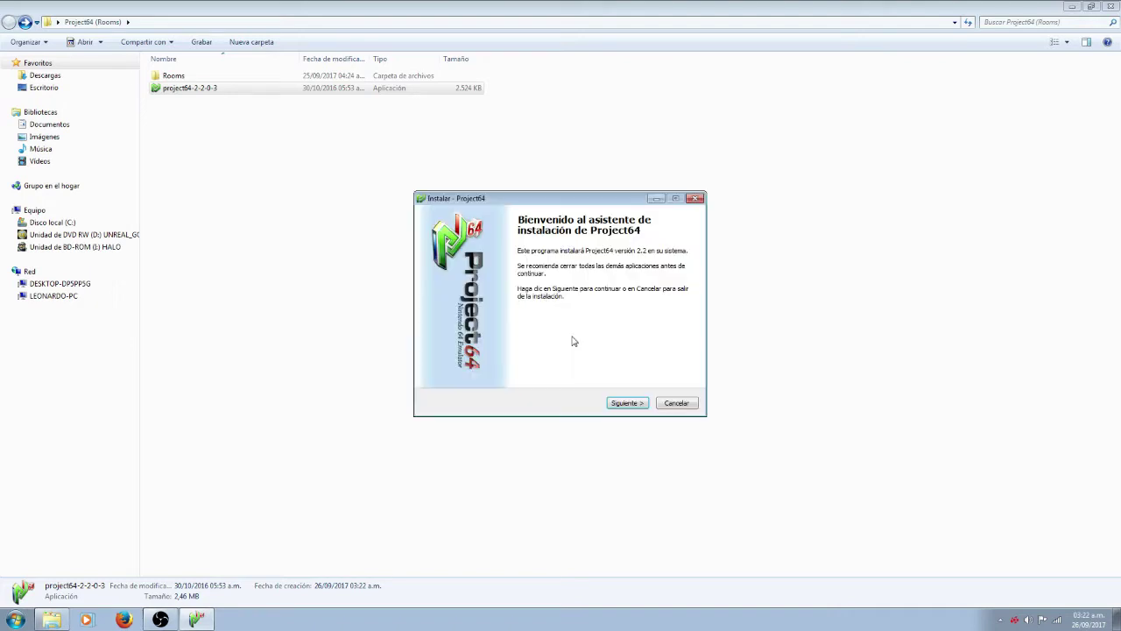
# Install Project64 with the default destination and Start menu folders and a desktop icon, and finish with Ejecutar Project64 enabled
pyautogui.click(627, 402)
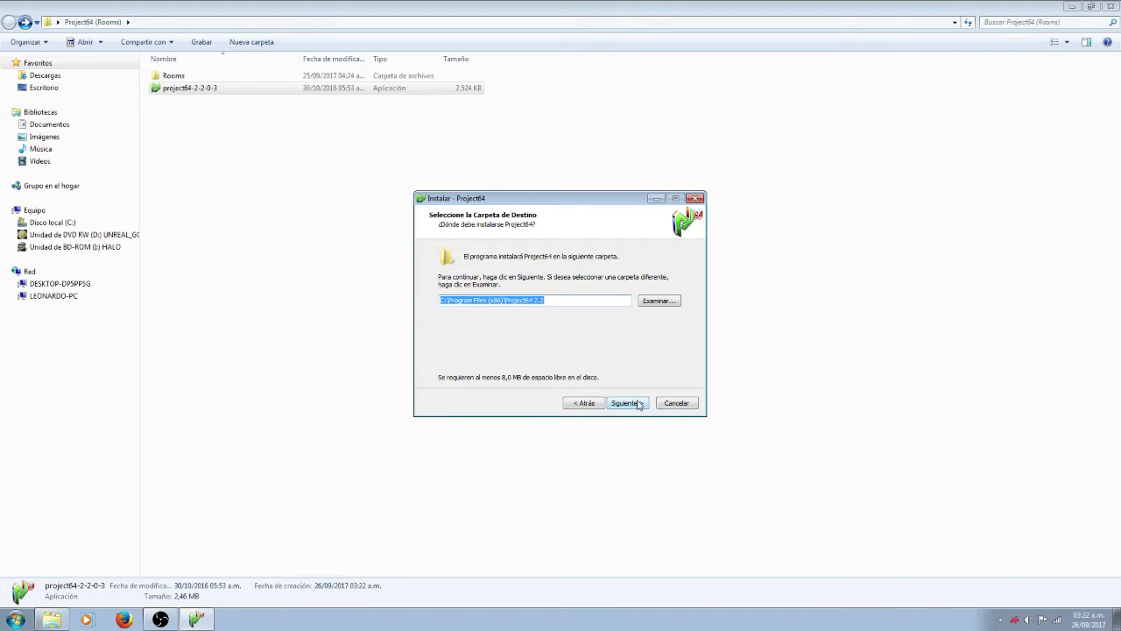
pyautogui.click(639, 404)
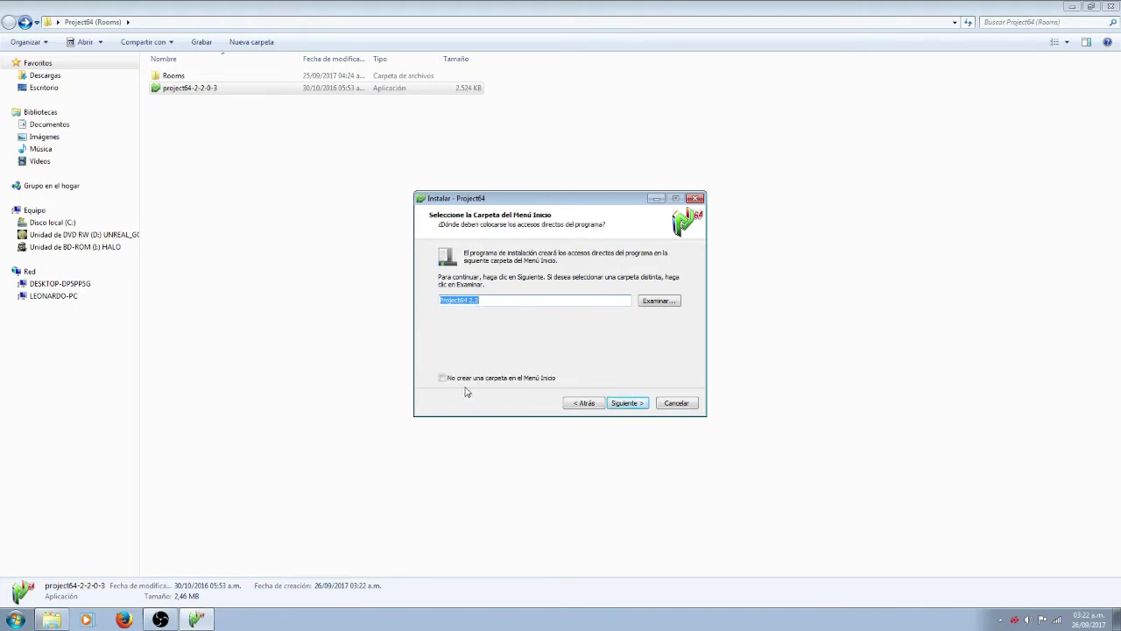
pyautogui.click(627, 407)
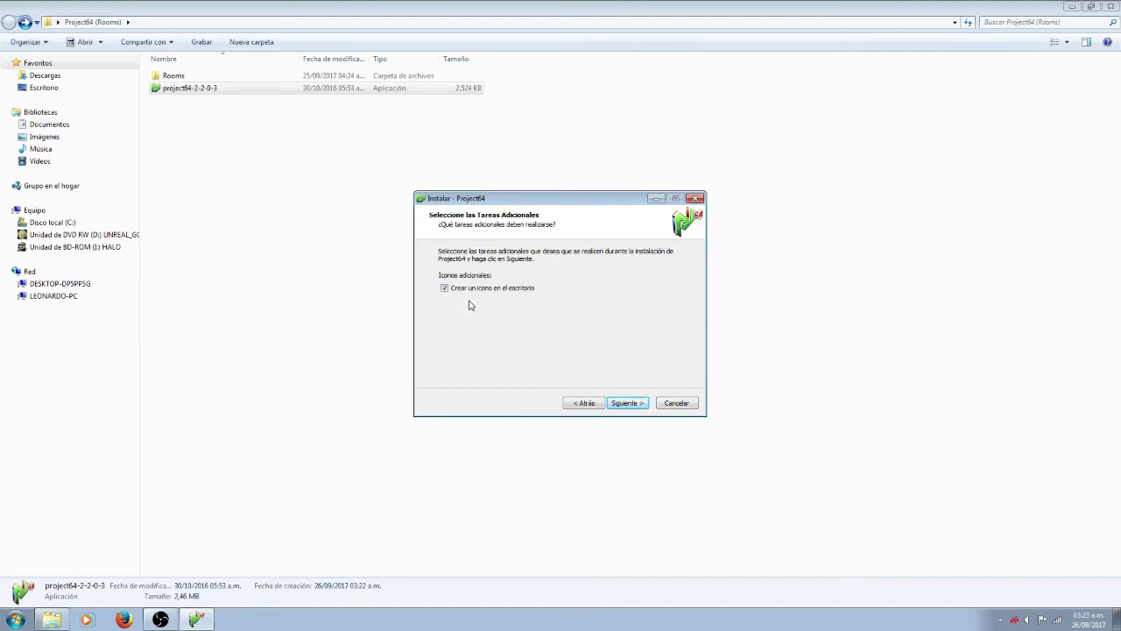
pyautogui.click(641, 405)
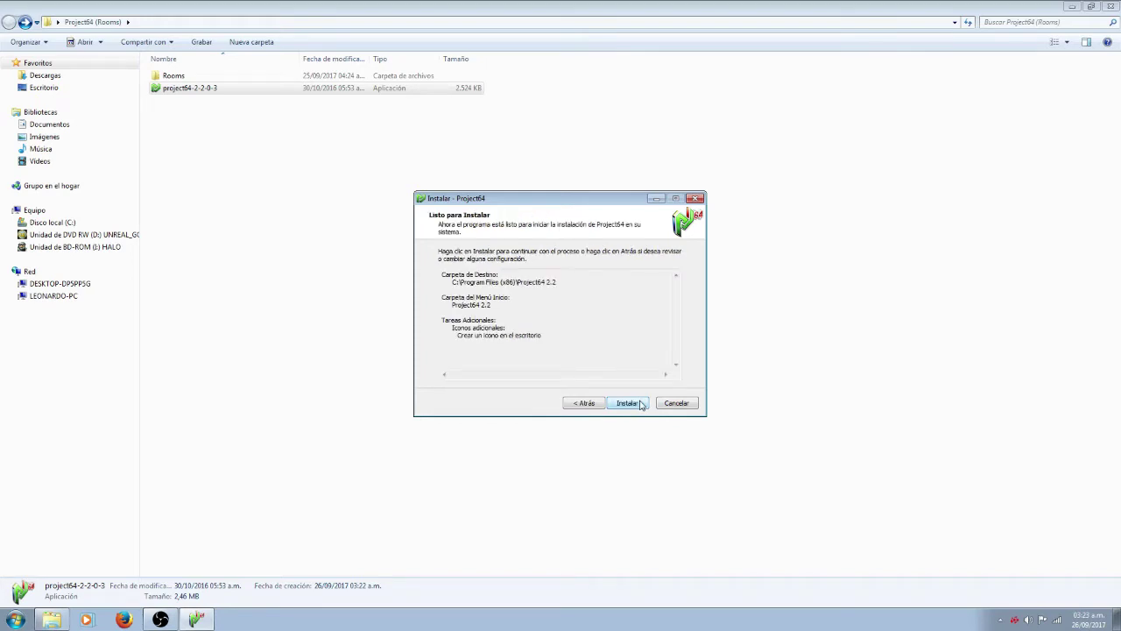
pyautogui.click(641, 405)
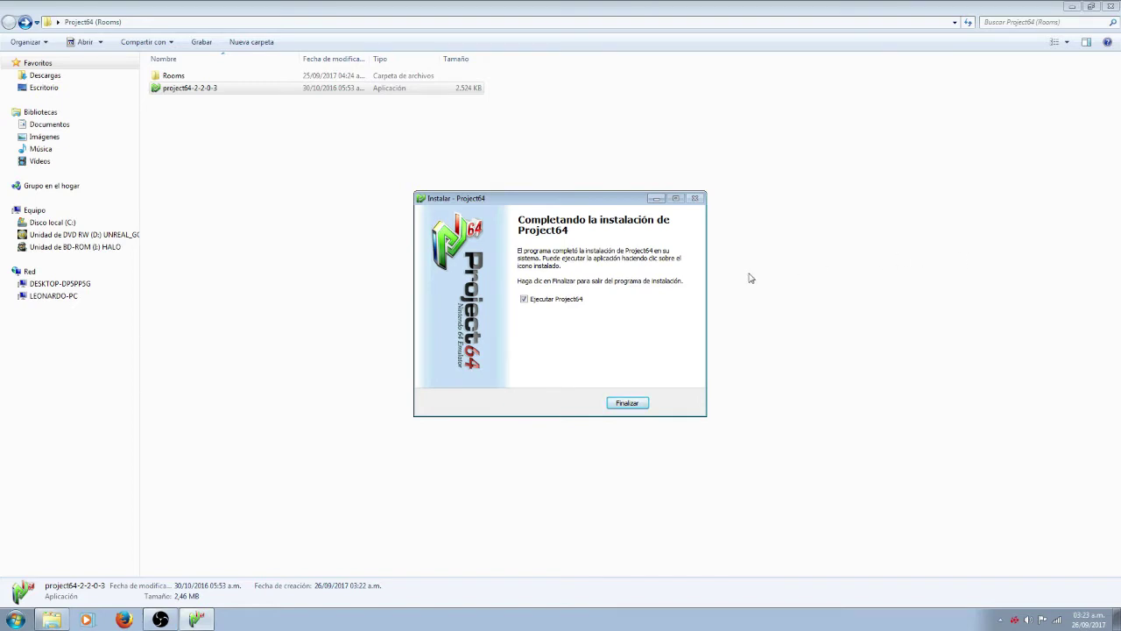
pyautogui.click(627, 405)
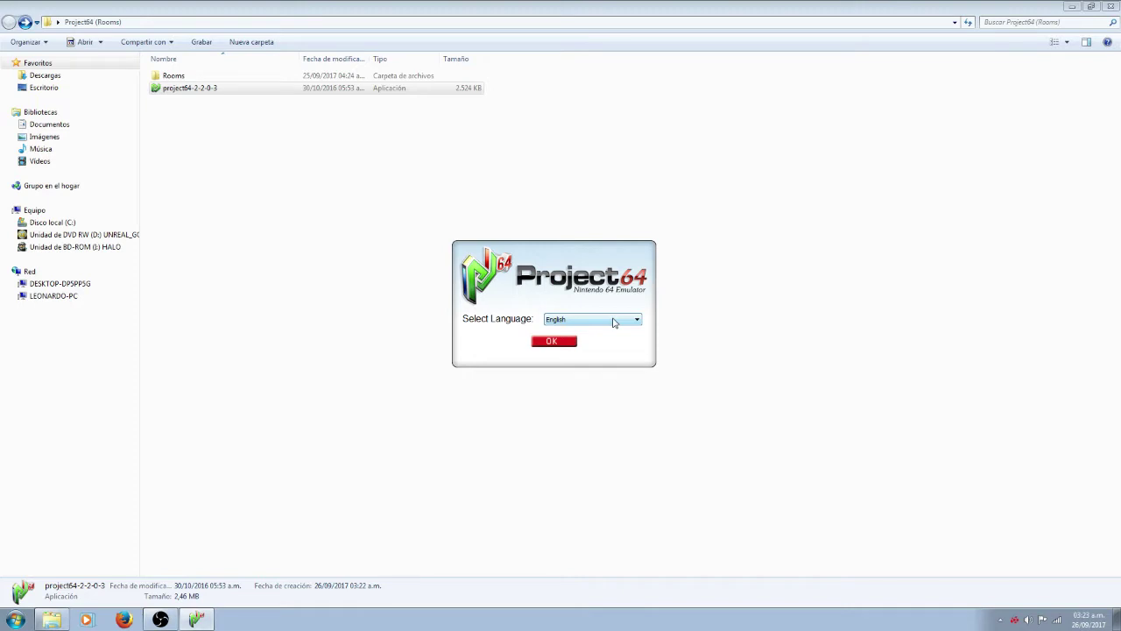
# Set the Project64 interface language to Español and close the file explorer window behind it
pyautogui.click(638, 320)
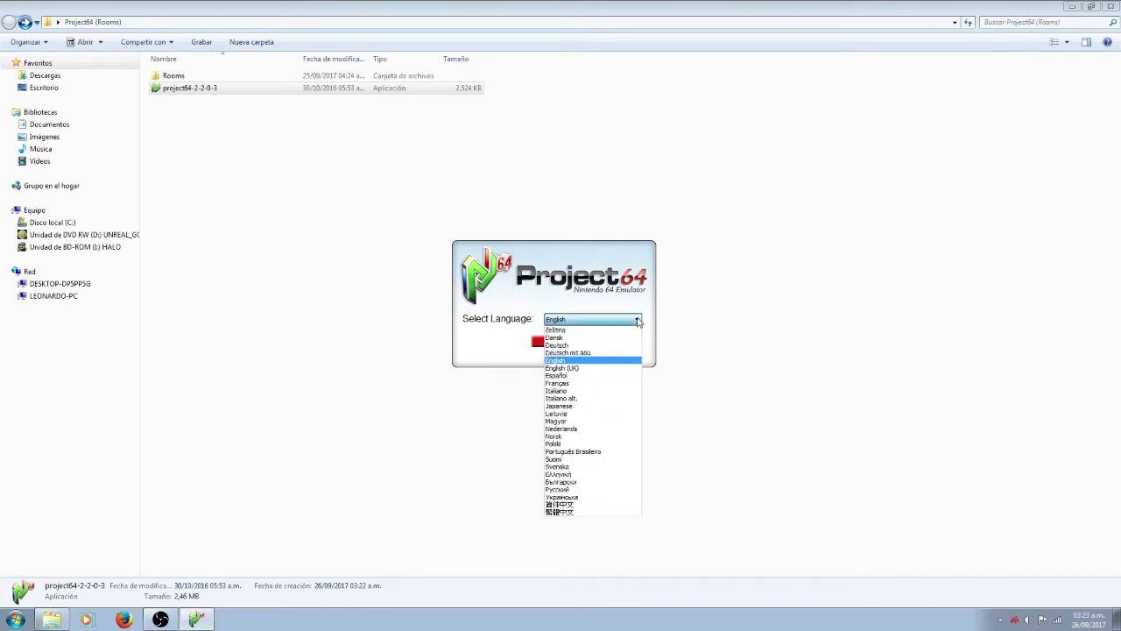
pyautogui.click(570, 376)
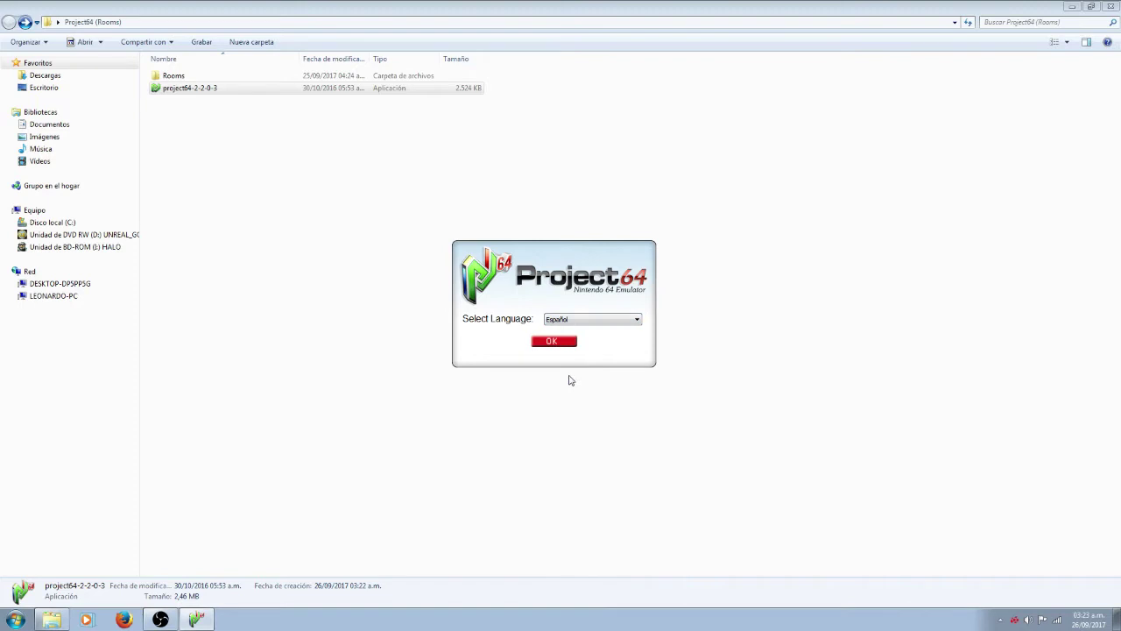
pyautogui.click(585, 320)
pyautogui.click(585, 321)
pyautogui.click(559, 347)
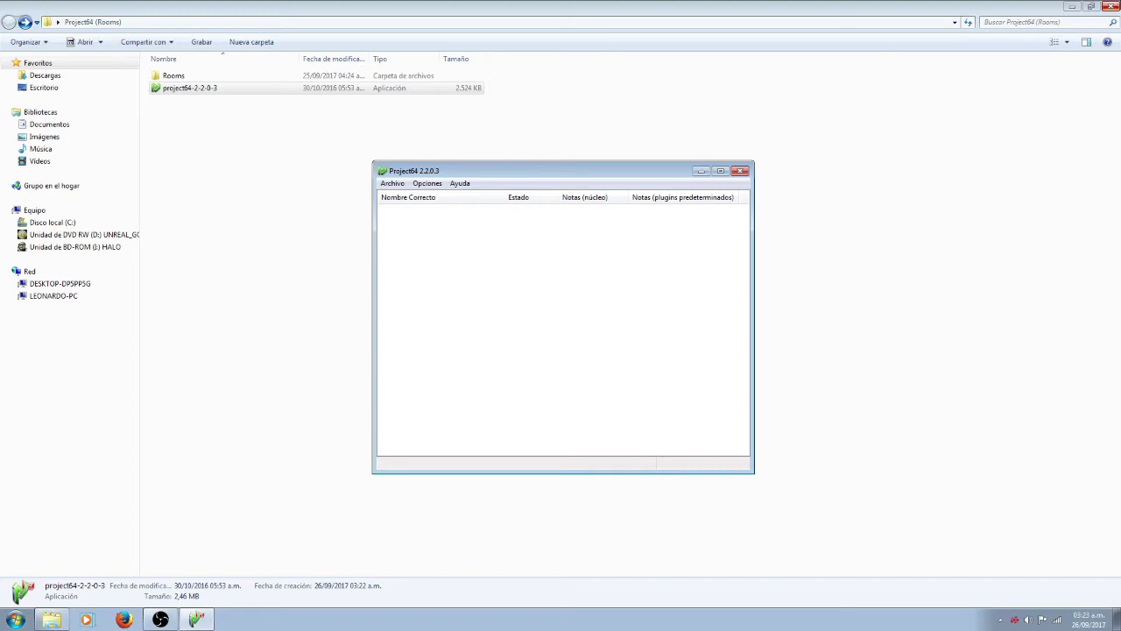
pyautogui.click(1117, 5)
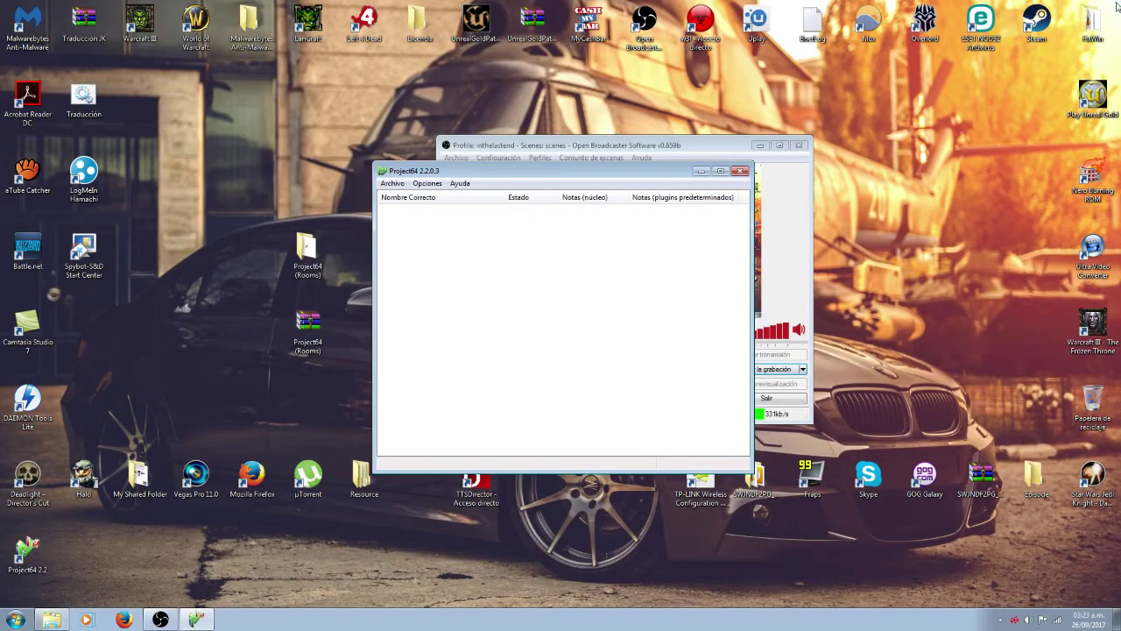
# Open the ROM selection dialog in Project64 and move it clear of the desktop's Project64 (Rooms) folder
pyautogui.click(393, 184)
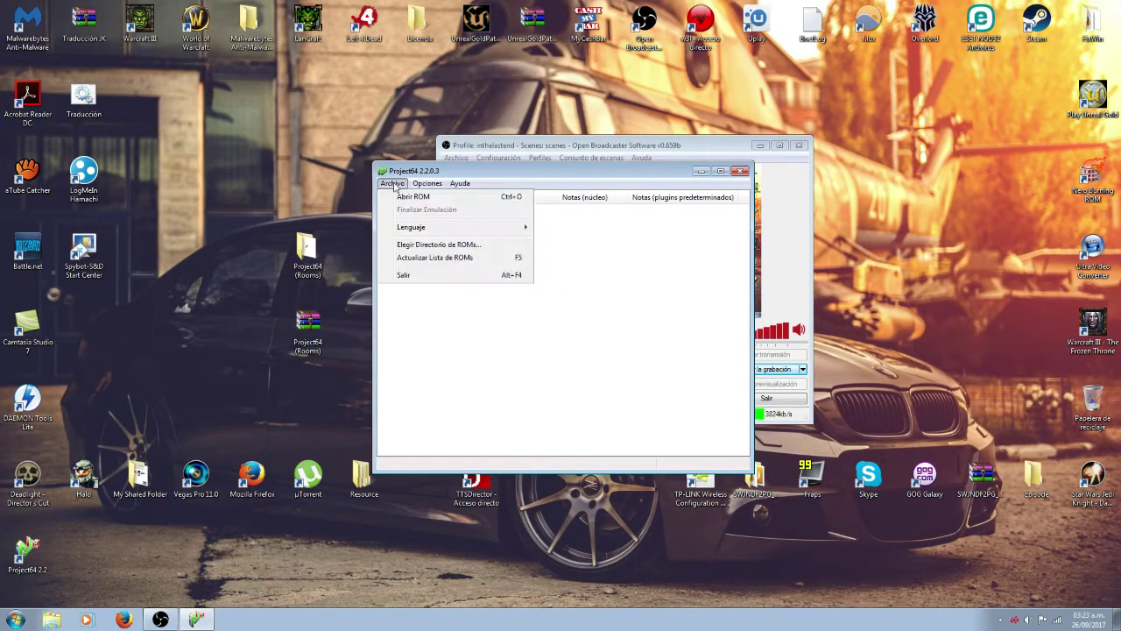
pyautogui.click(558, 179)
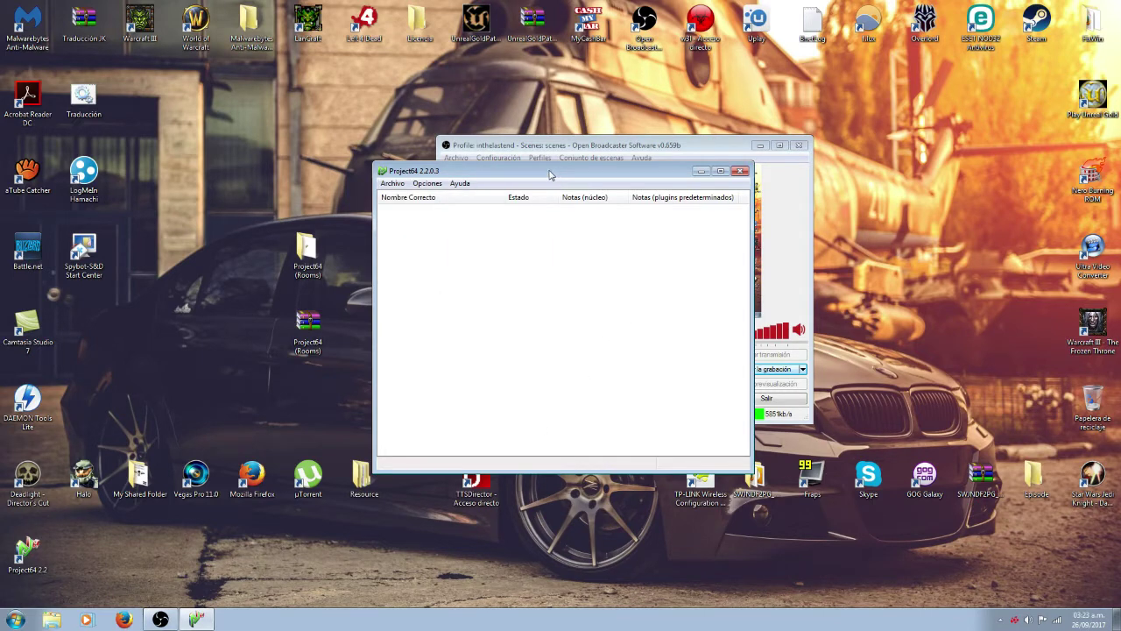
pyautogui.click(397, 185)
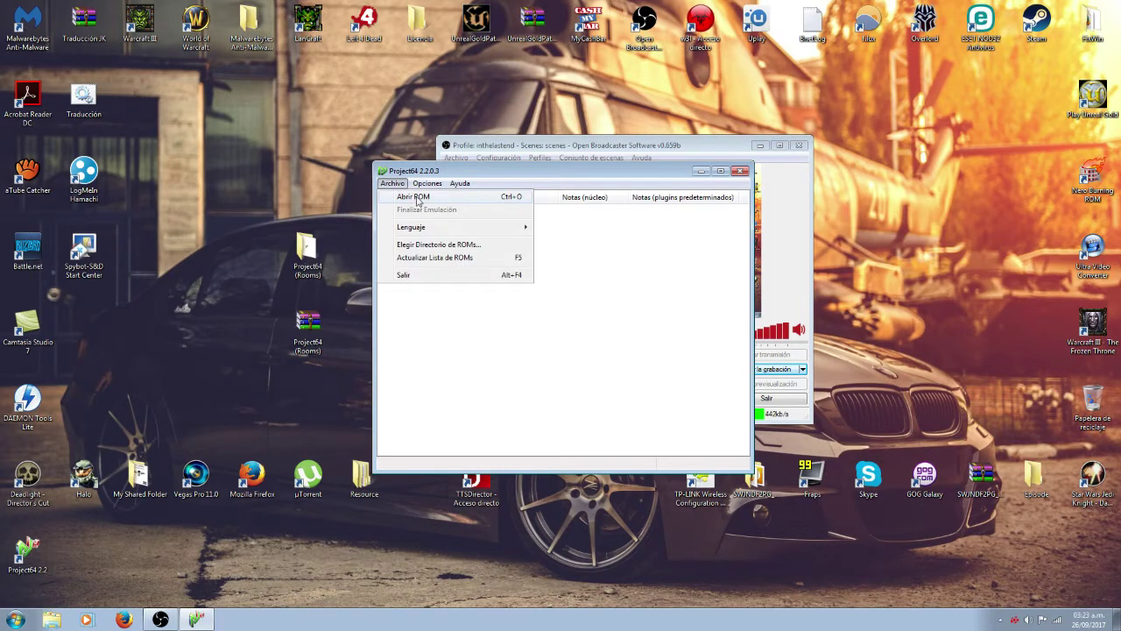
pyautogui.click(415, 197)
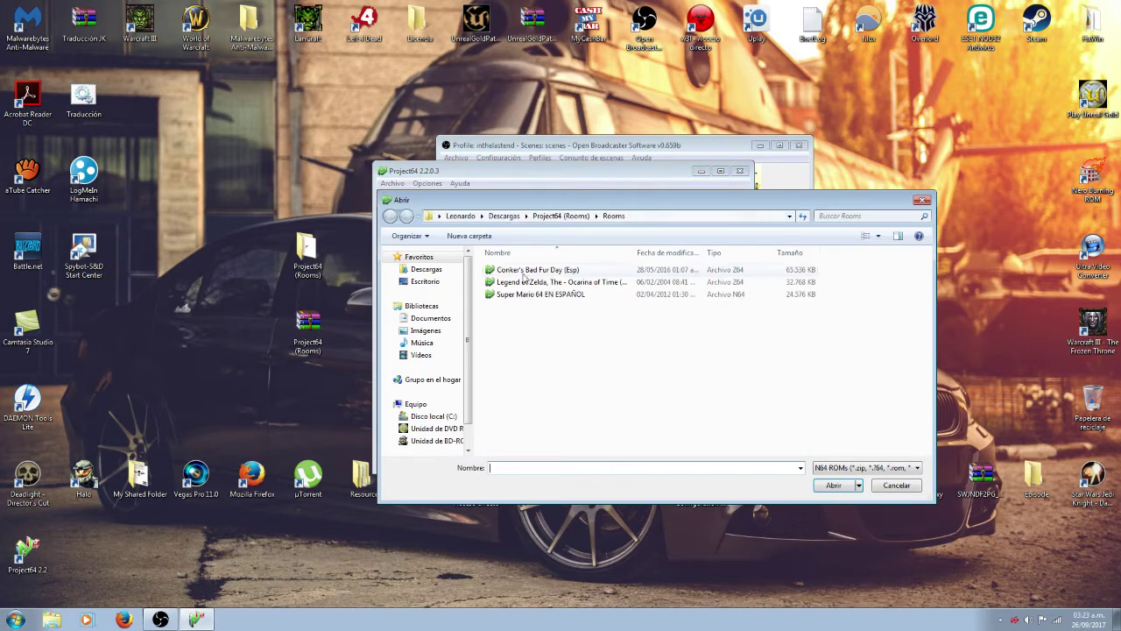
pyautogui.moveTo(504, 201); pyautogui.dragTo(457, 206)
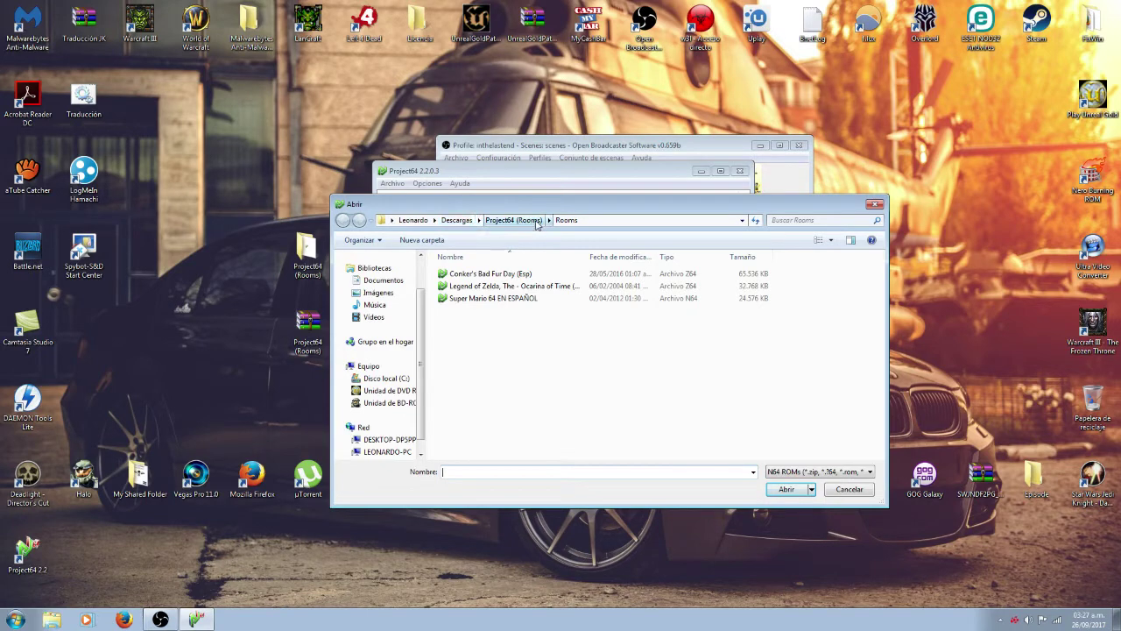
# Open the desktop's Project64 (Rooms) folder, examine the ROMs in its Rooms subfolder, and close the folder window
pyautogui.doubleClick(306, 254)
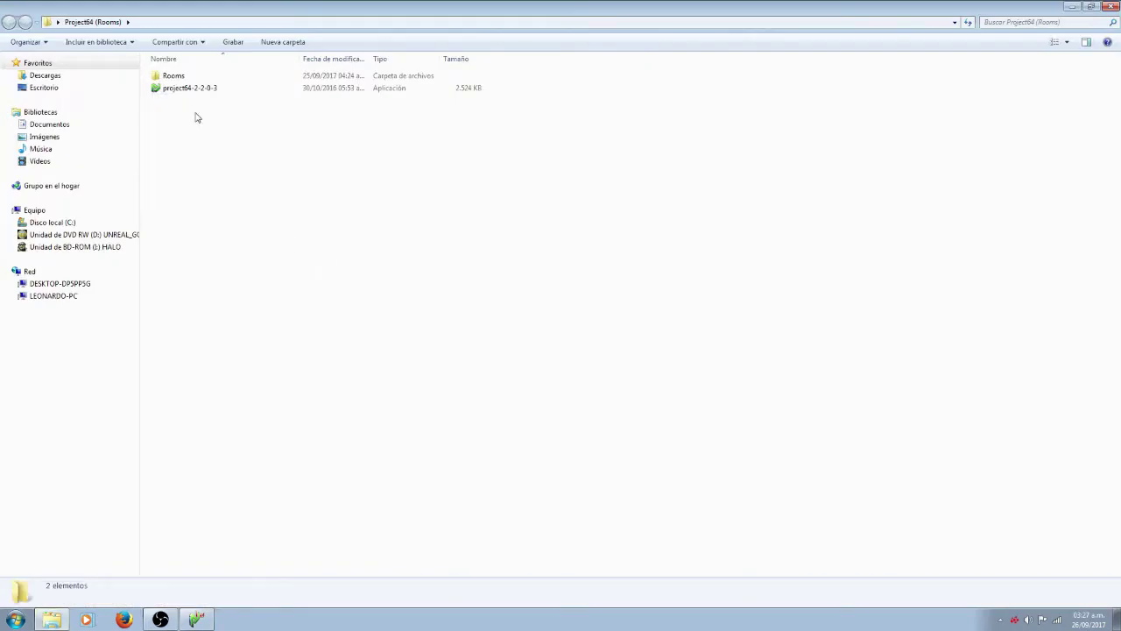
pyautogui.doubleClick(180, 79)
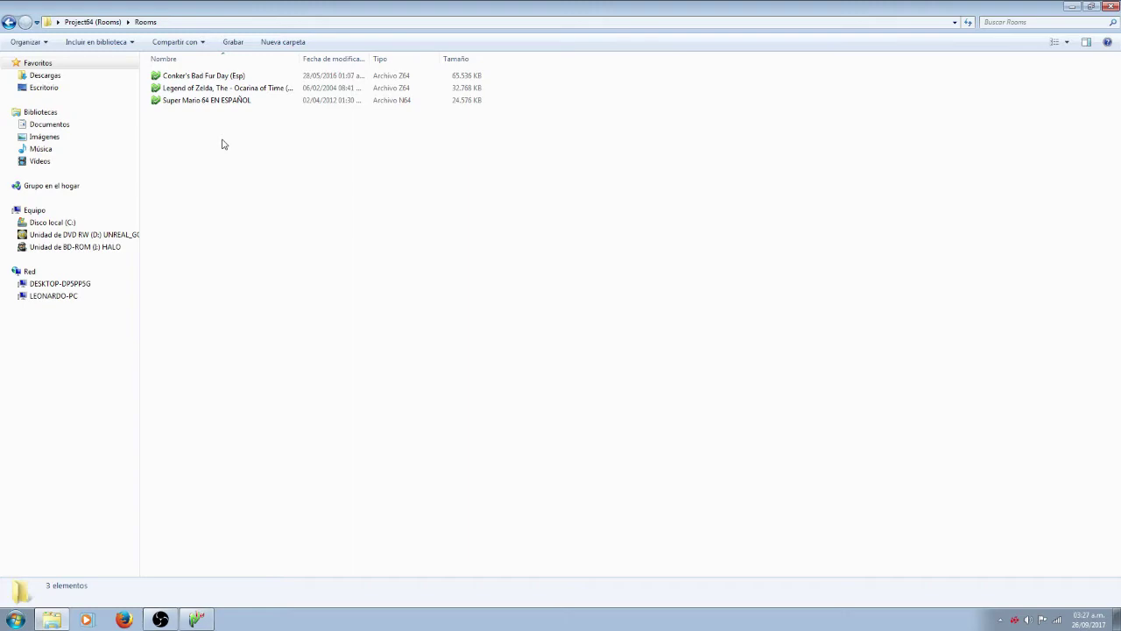
pyautogui.click(1090, 6)
# Reposition the ROM selection dialog and close it without opening a ROM
pyautogui.moveTo(532, 217); pyautogui.dragTo(622, 225)
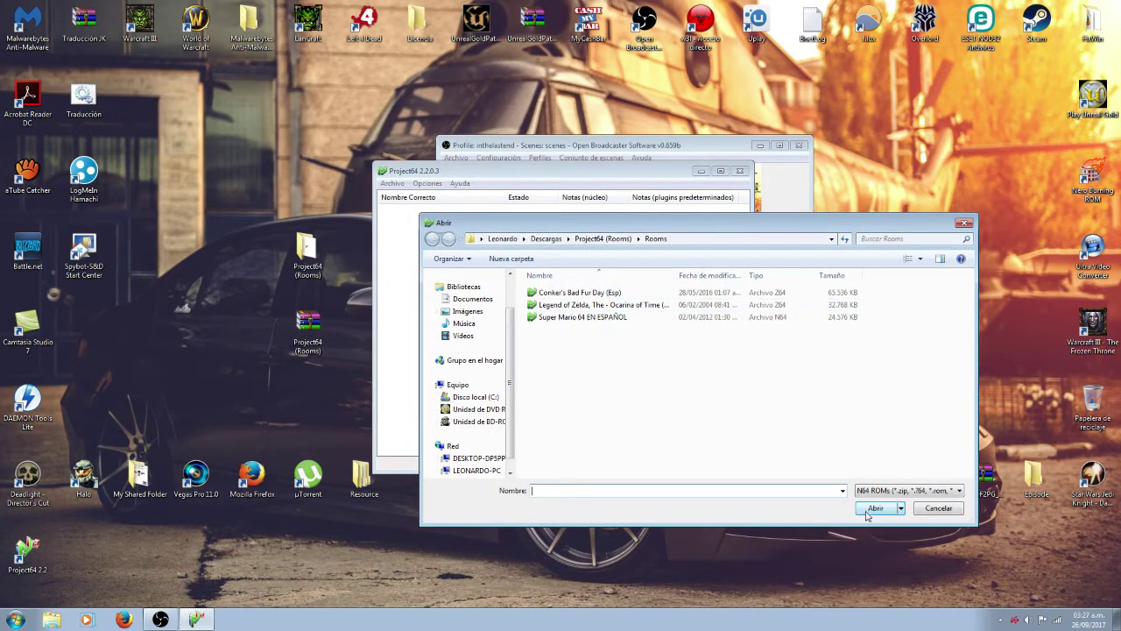
pyautogui.moveTo(786, 225); pyautogui.dragTo(841, 293)
pyautogui.click(1015, 294)
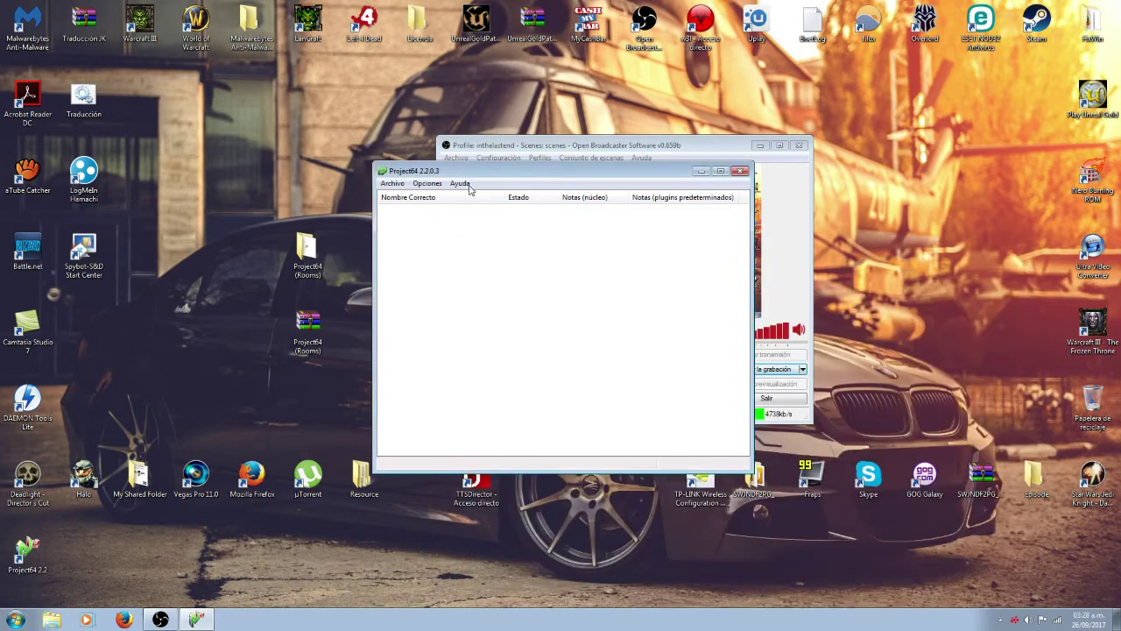
pyautogui.click(428, 183)
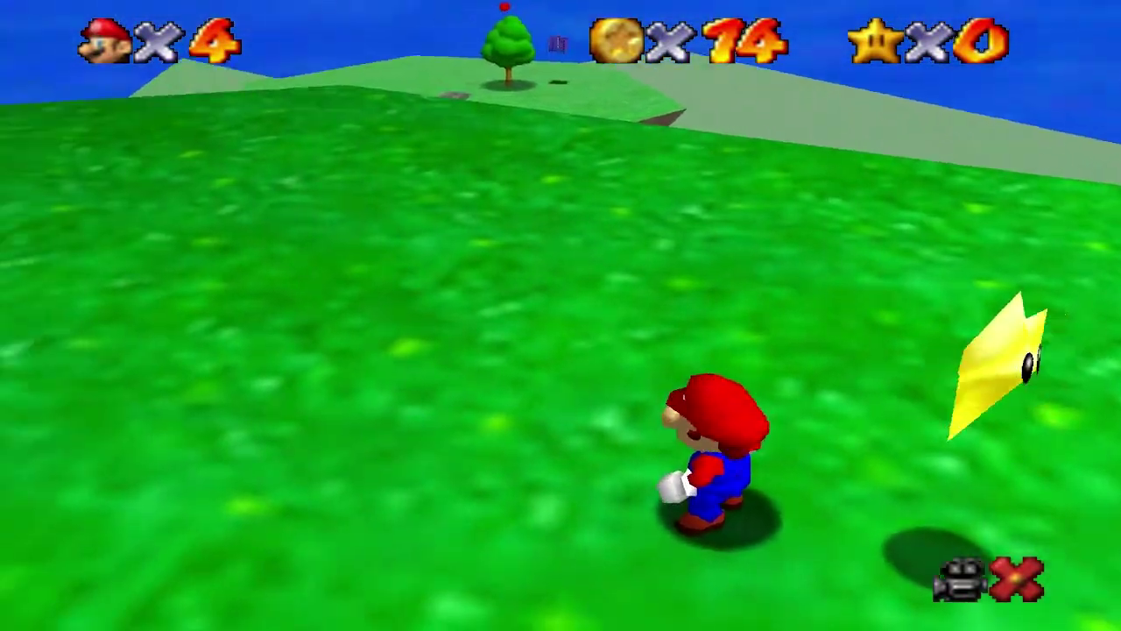
pyautogui.press('Right')
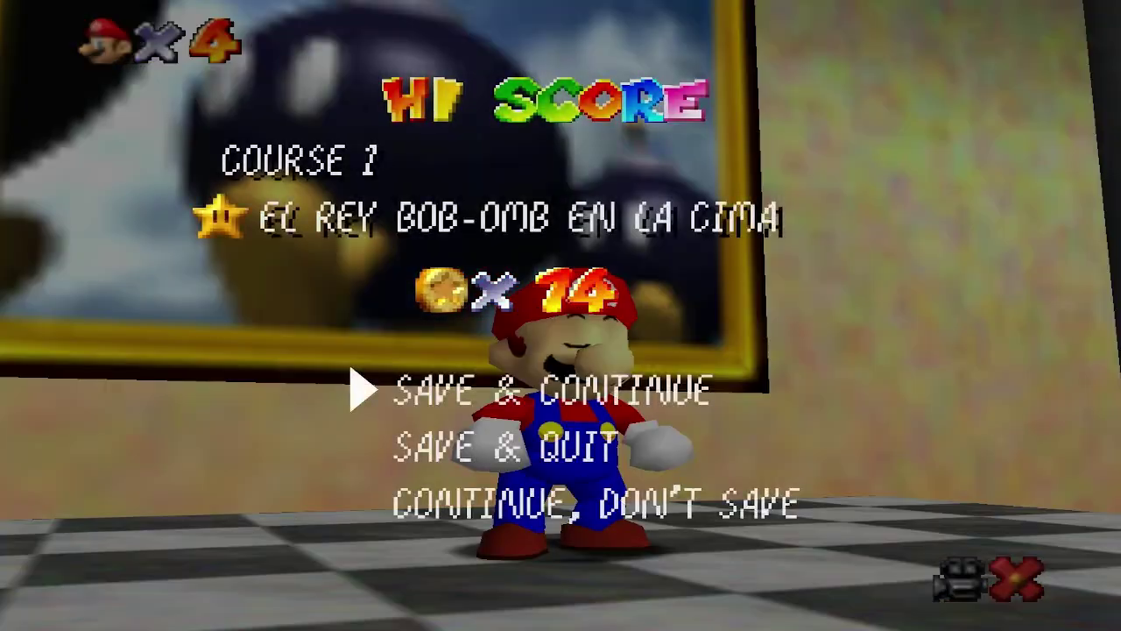
pyautogui.press('Return')
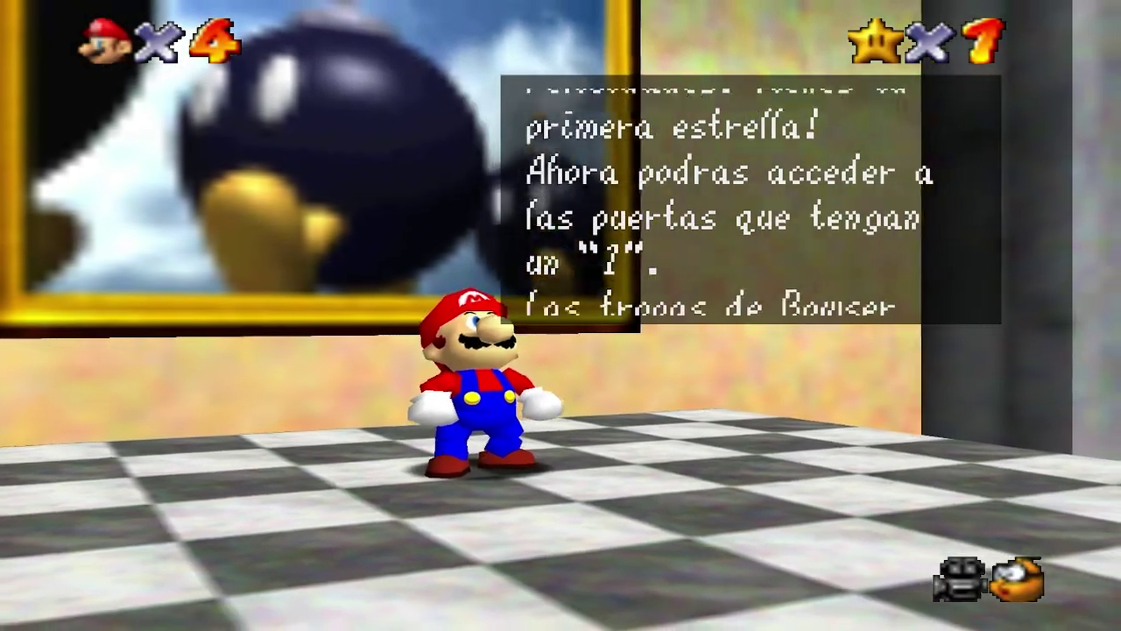
pyautogui.press('Return')
pyautogui.press('Right')
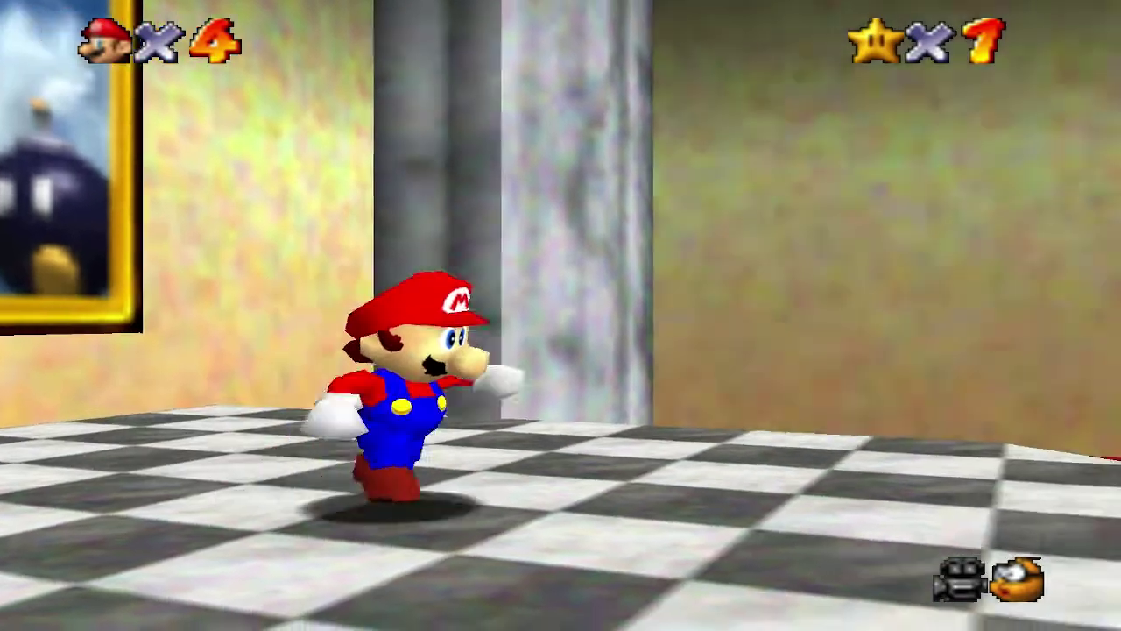